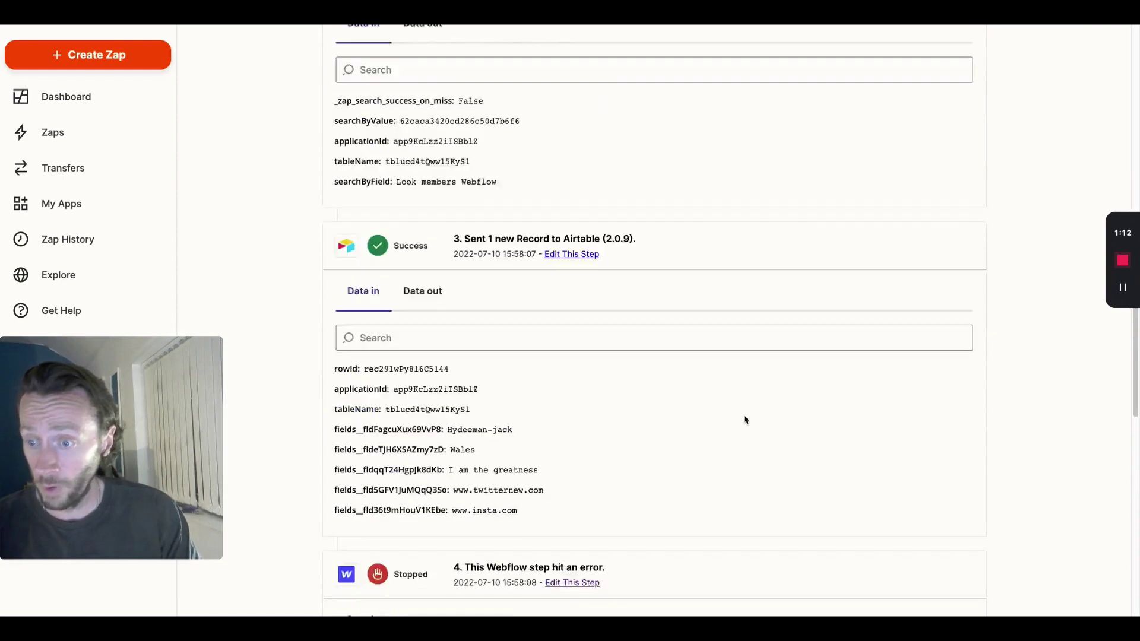
Review the failed Zap run's step data and open the Update Live Item in Webflow step for editing
scroll(644, 249, up, 1)
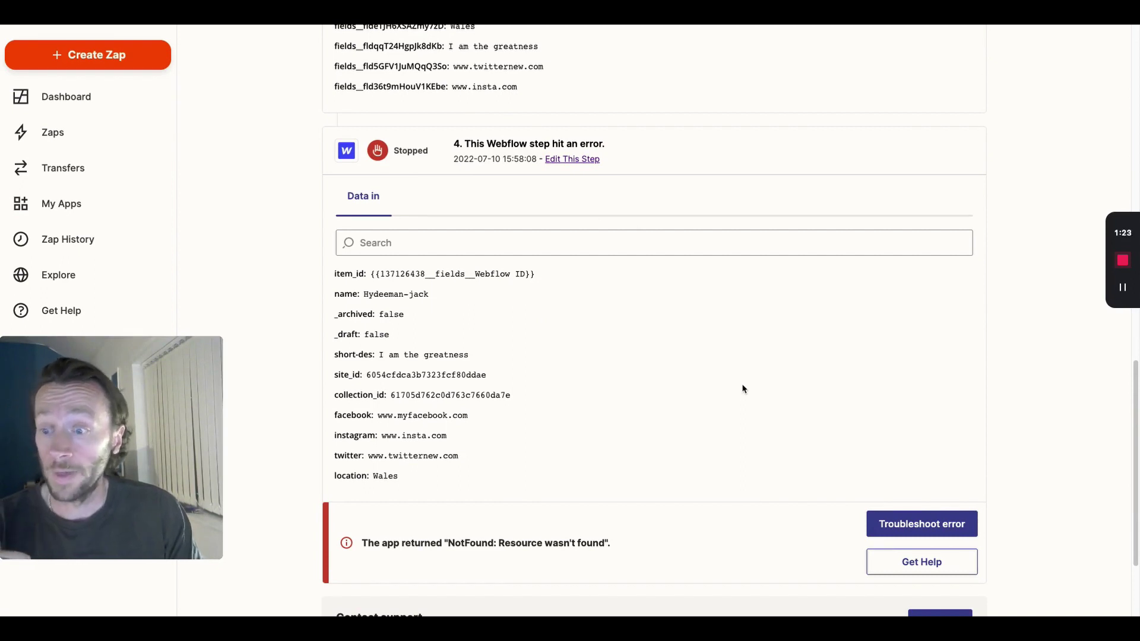
click(571, 160)
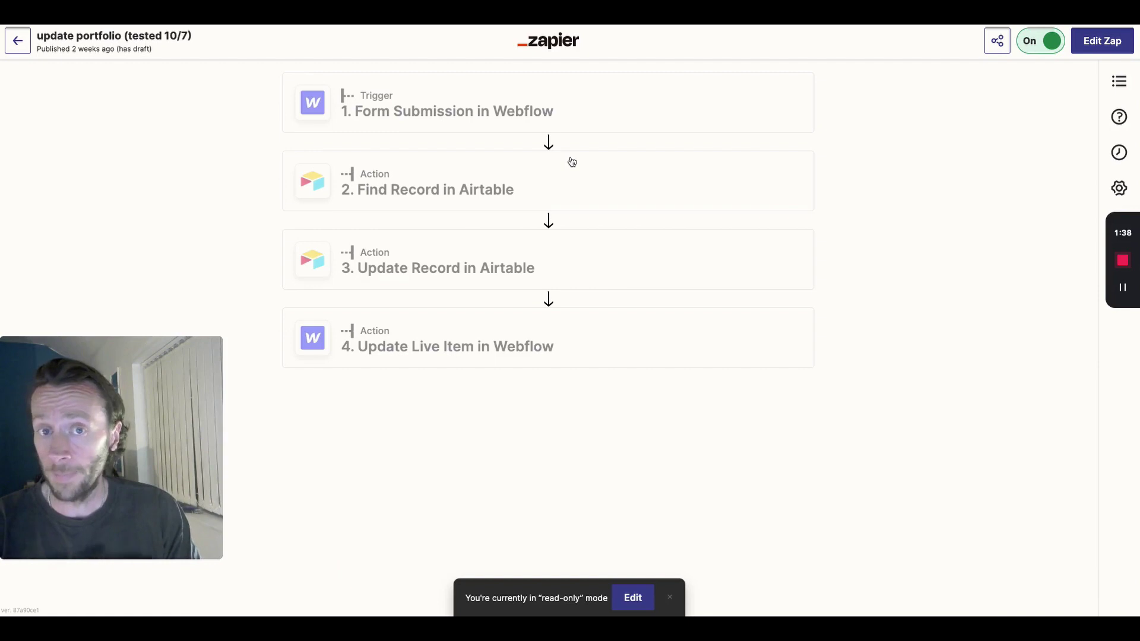
click(617, 342)
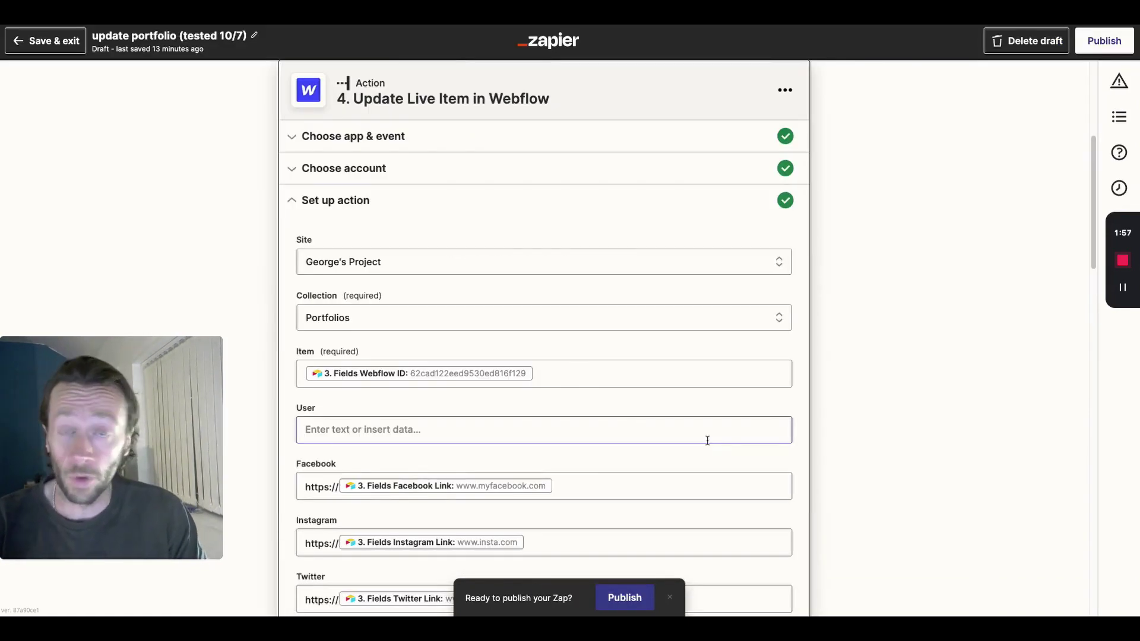
Examine the Webflow action's field mappings, including the required Name, Archived and Draft fields
scroll(707, 441, down, 3)
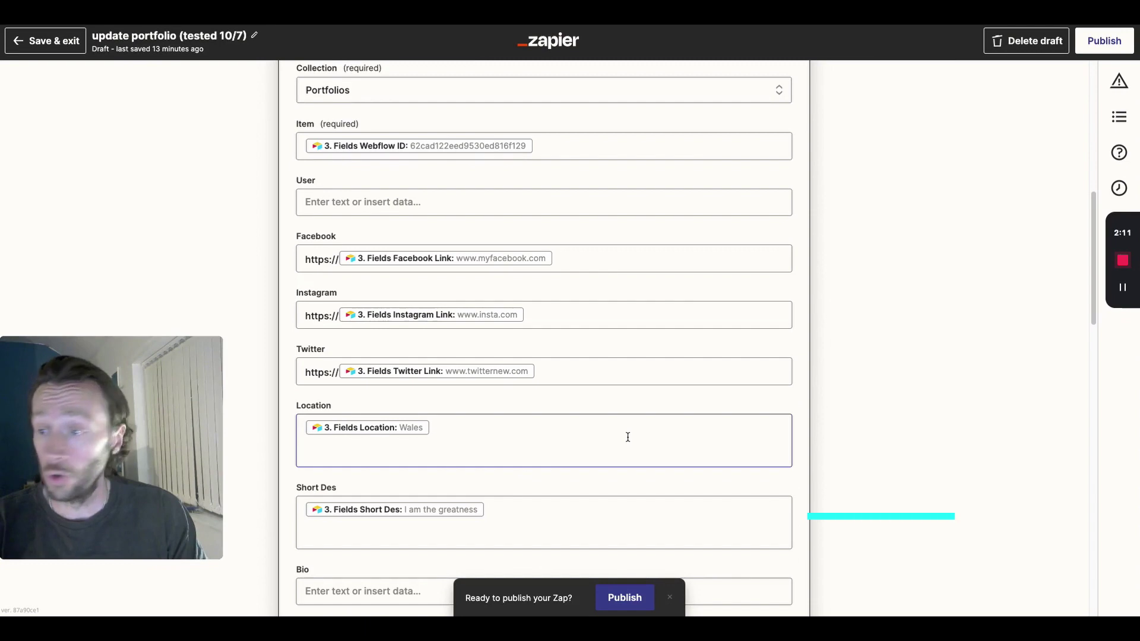
scroll(627, 437, down, 3)
scroll(627, 437, down, 10)
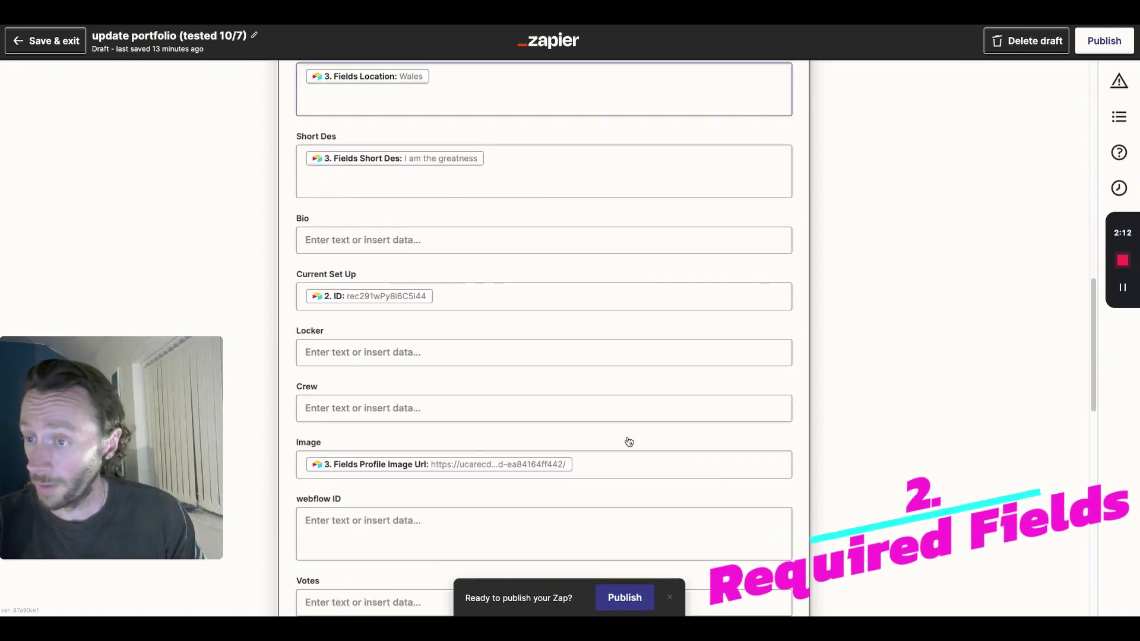
scroll(586, 360, down, 7)
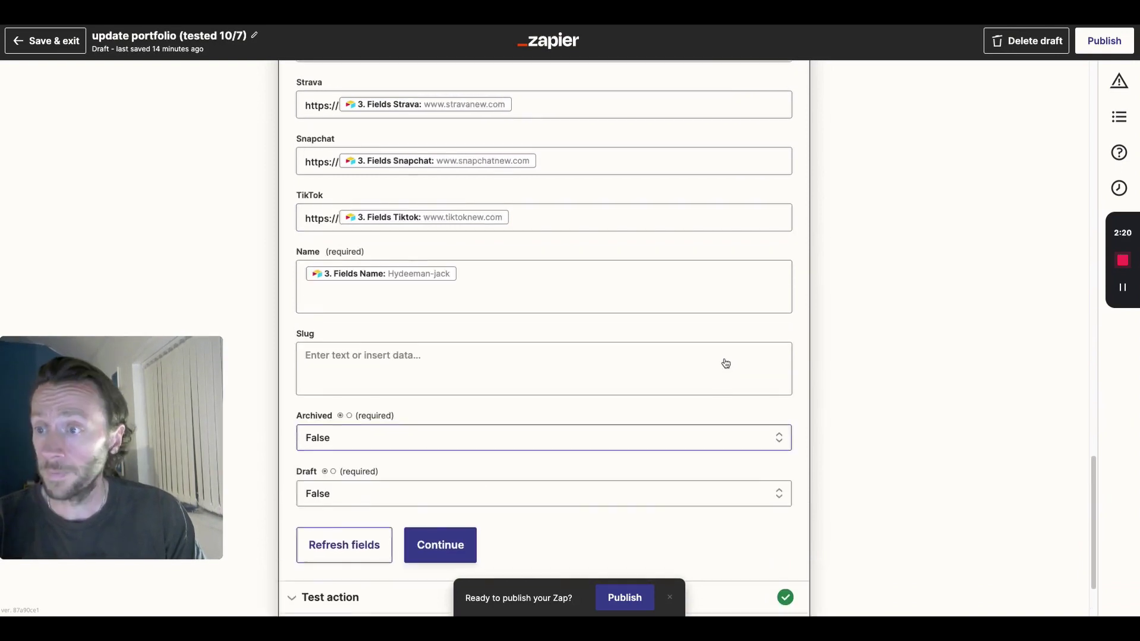
scroll(724, 359, up, 8)
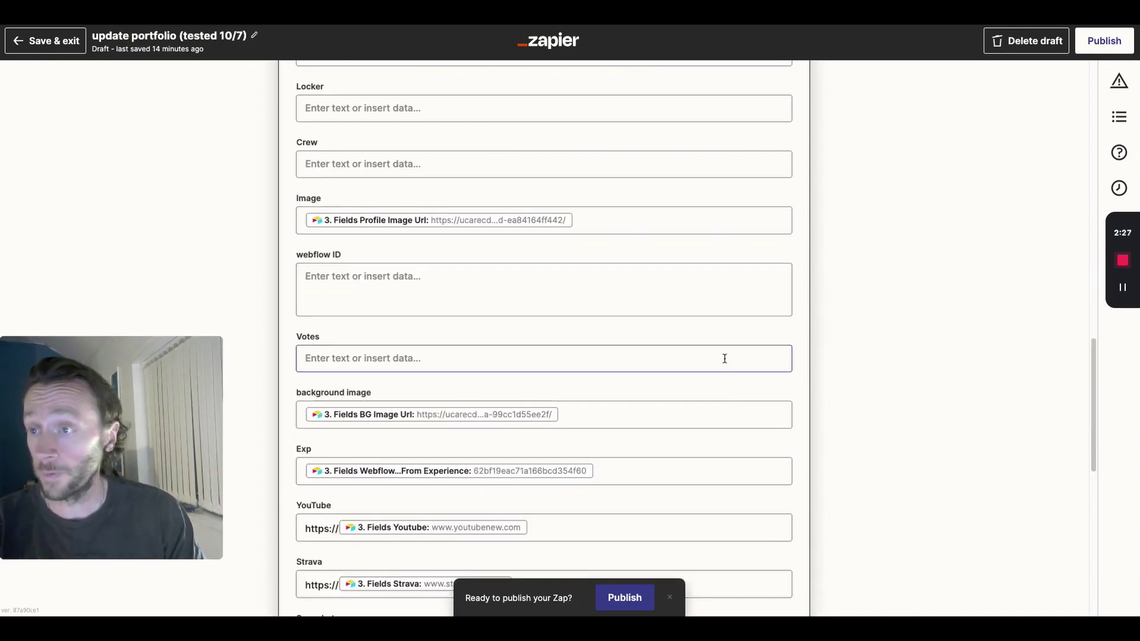
scroll(724, 358, up, 3)
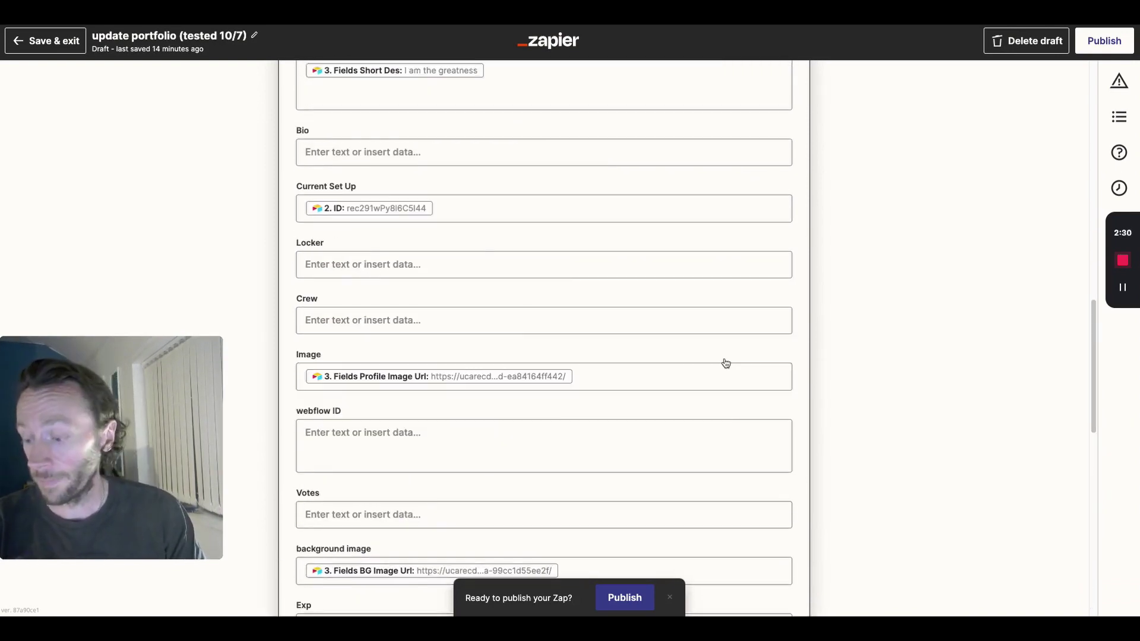
scroll(725, 363, up, 10)
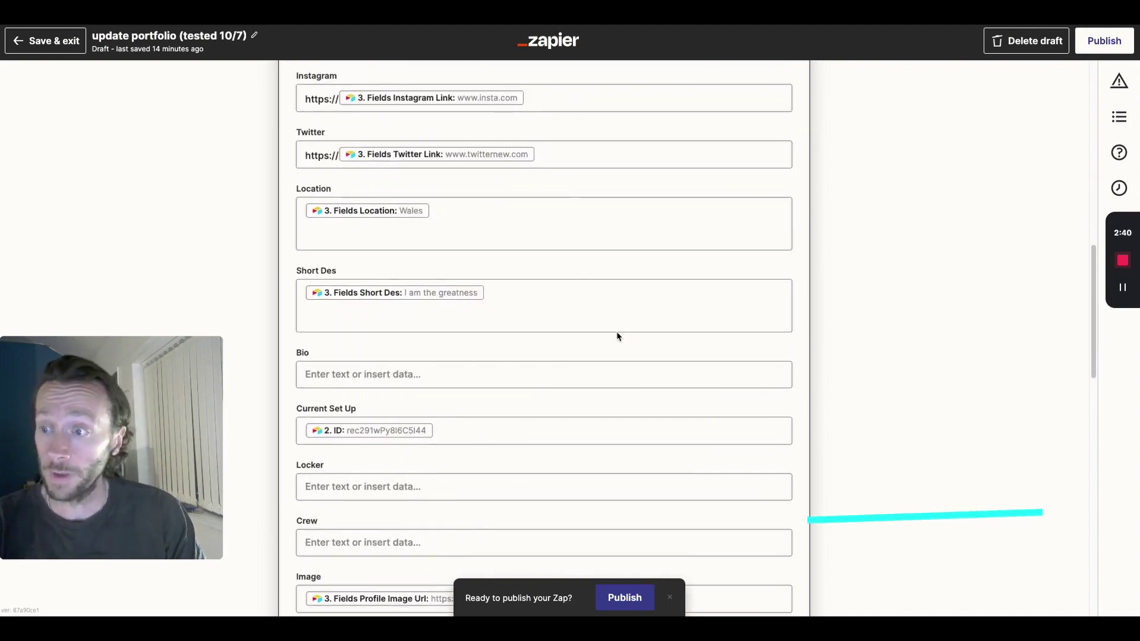
Try the text "hgfhfghgfgh" as the value of the Votes field in the Webflow action
scroll(616, 337, down, 2)
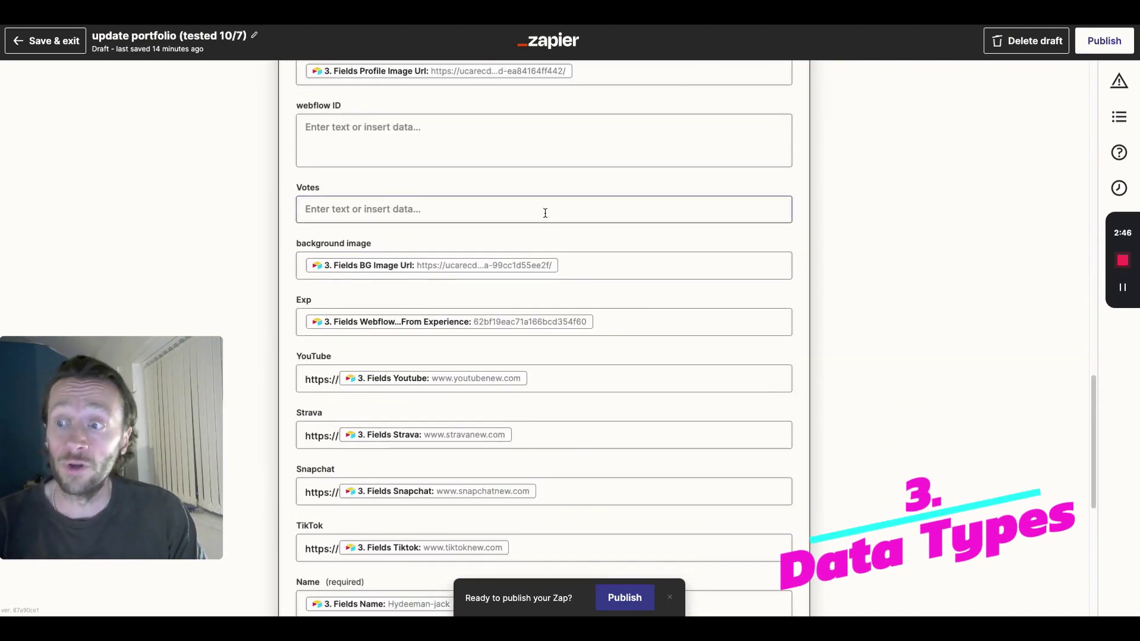
click(544, 212)
text(hgfhfghgfgh)
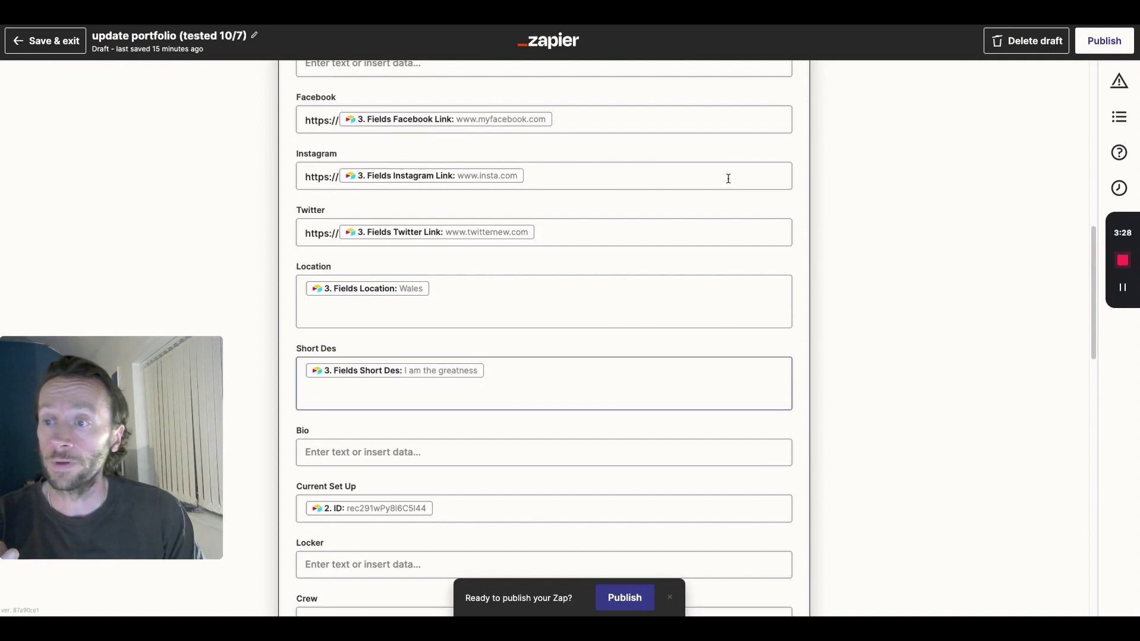
Clear the Facebook field's mapping in the Update Live Item in Webflow action
scroll(663, 244, up, 3)
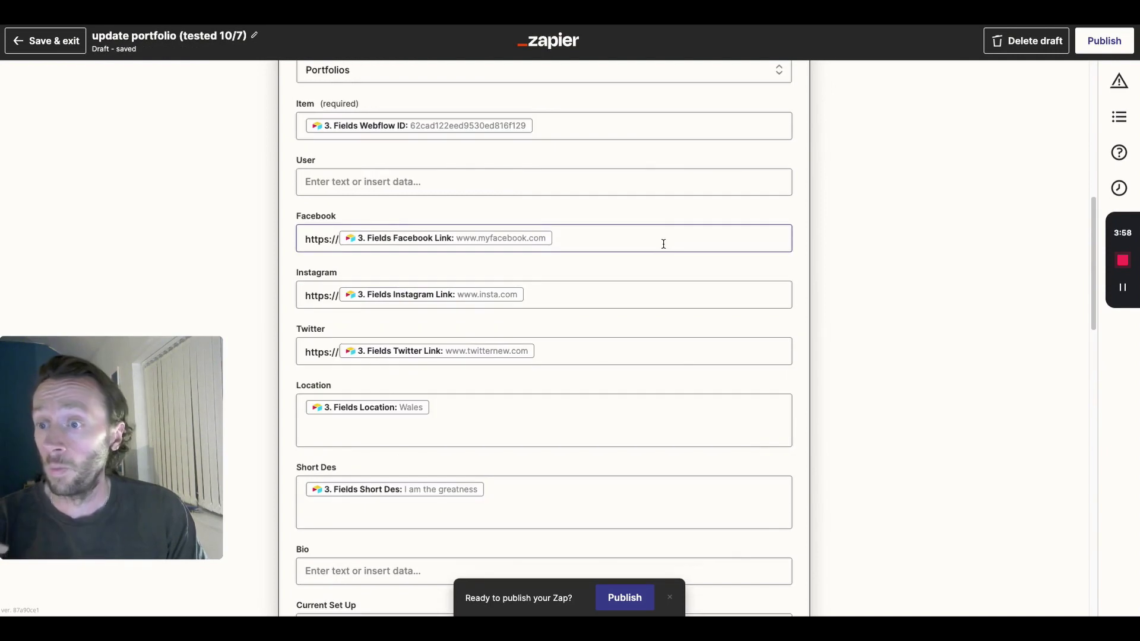
click(663, 244)
key(ctrl+a)
key(BackSpace)
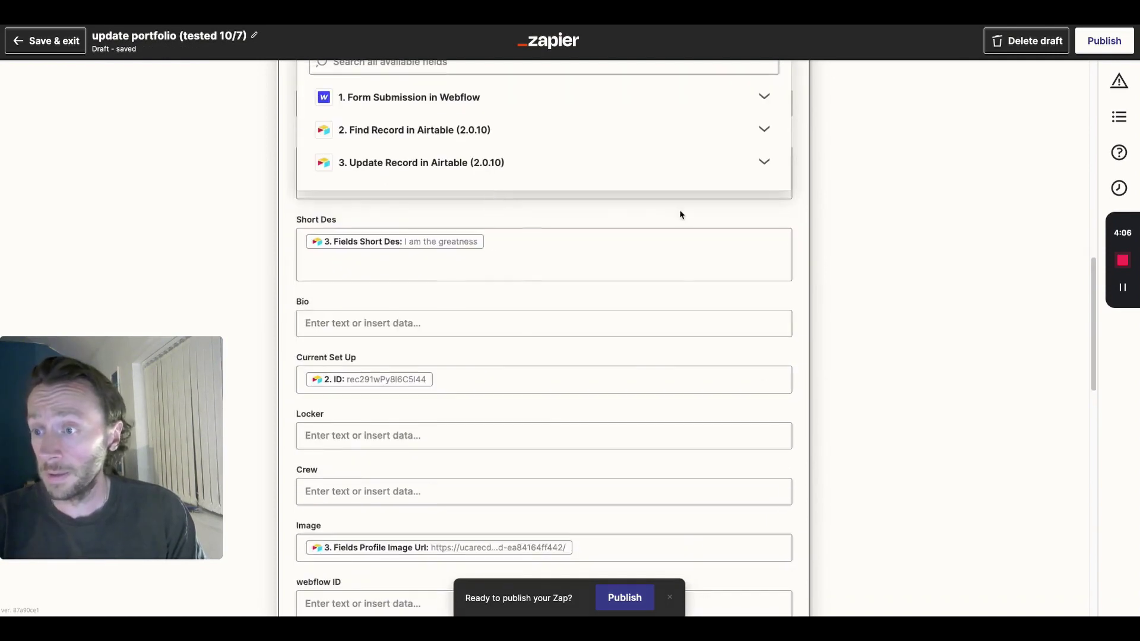
scroll(718, 201, down, 10)
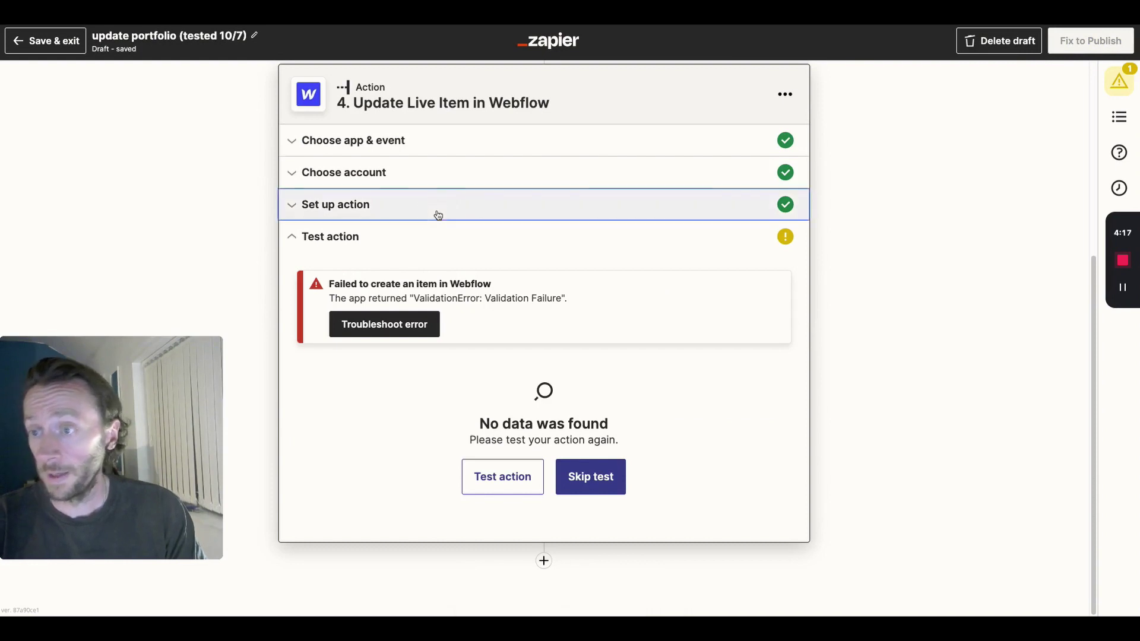
click(436, 214)
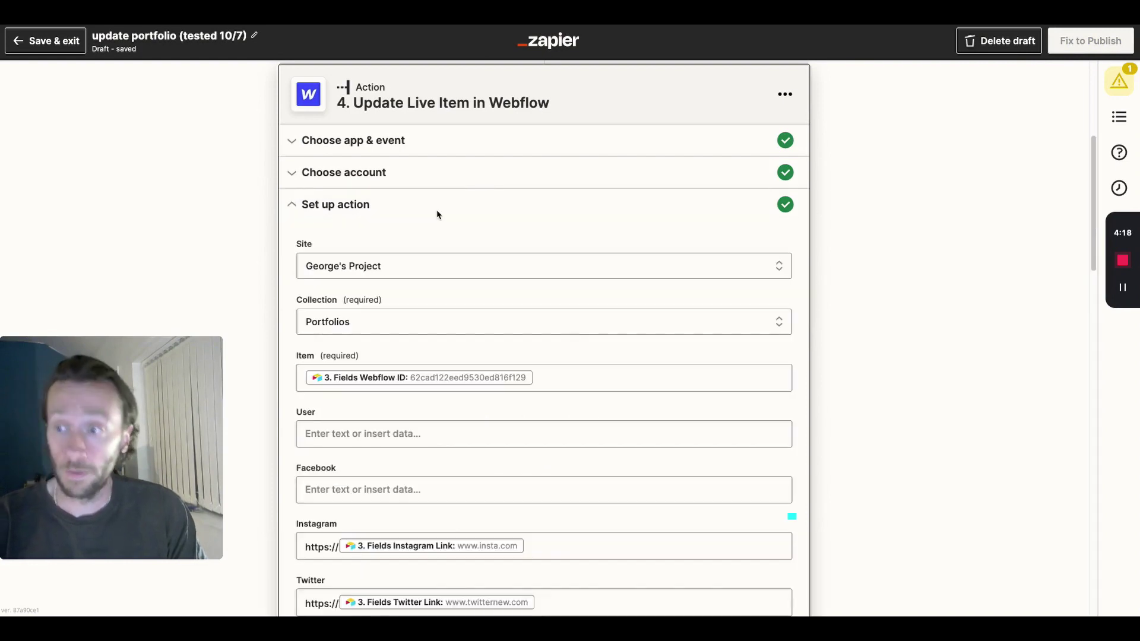
scroll(513, 256, down, 3)
click(510, 351)
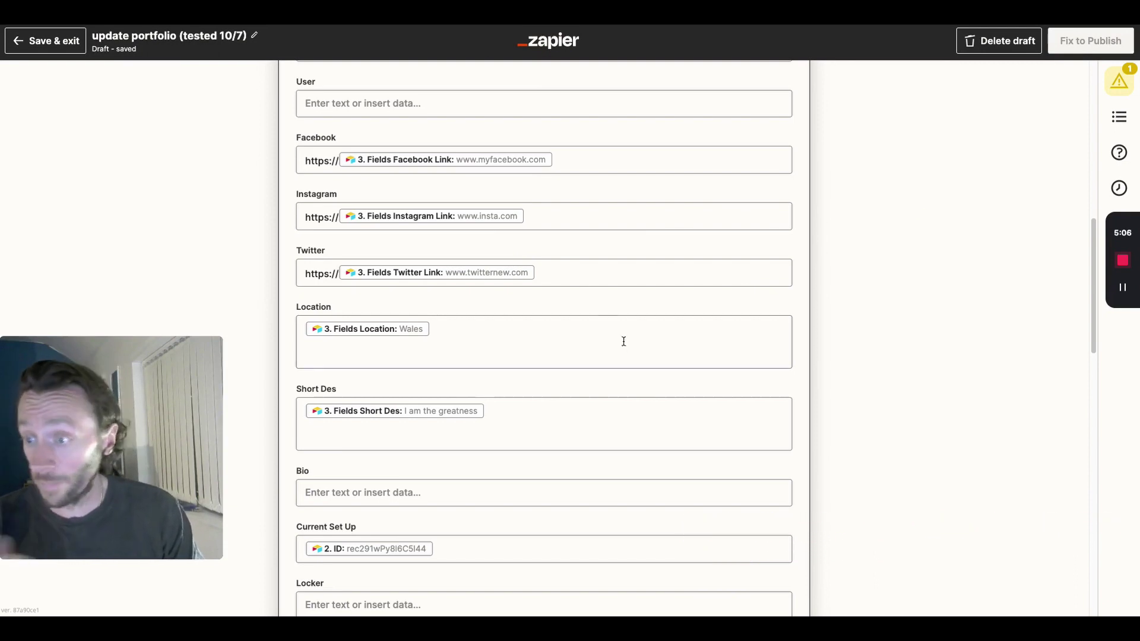
Check the Current Set Up field among the Webflow action's mappings and rerun the action's test
scroll(673, 348, down, 1)
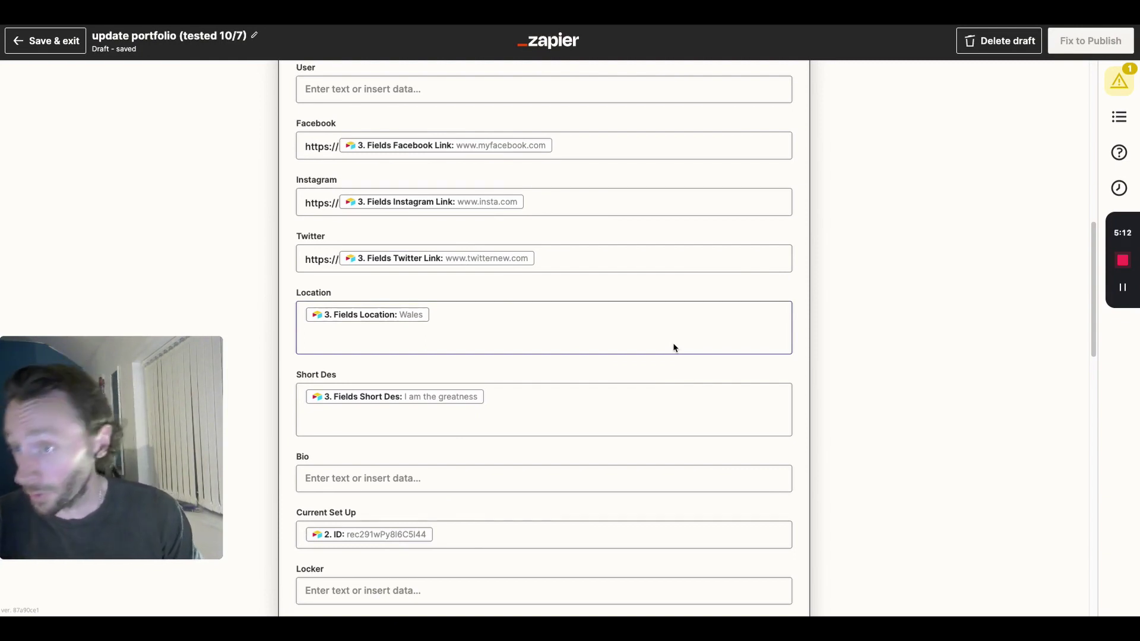
scroll(674, 348, up, 4)
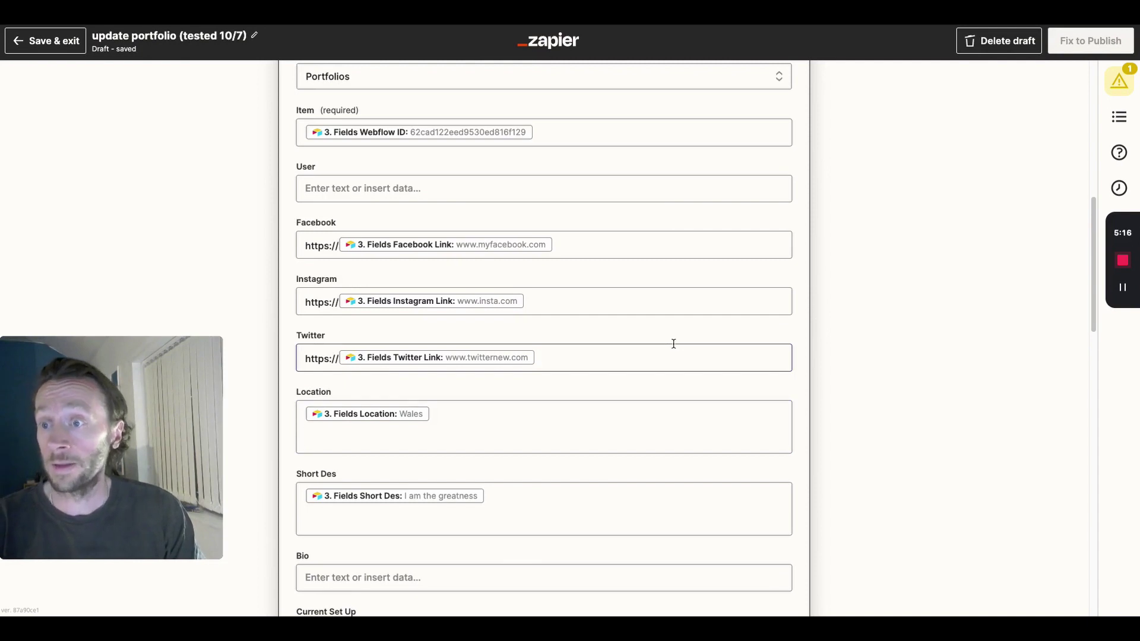
scroll(674, 344, down, 6)
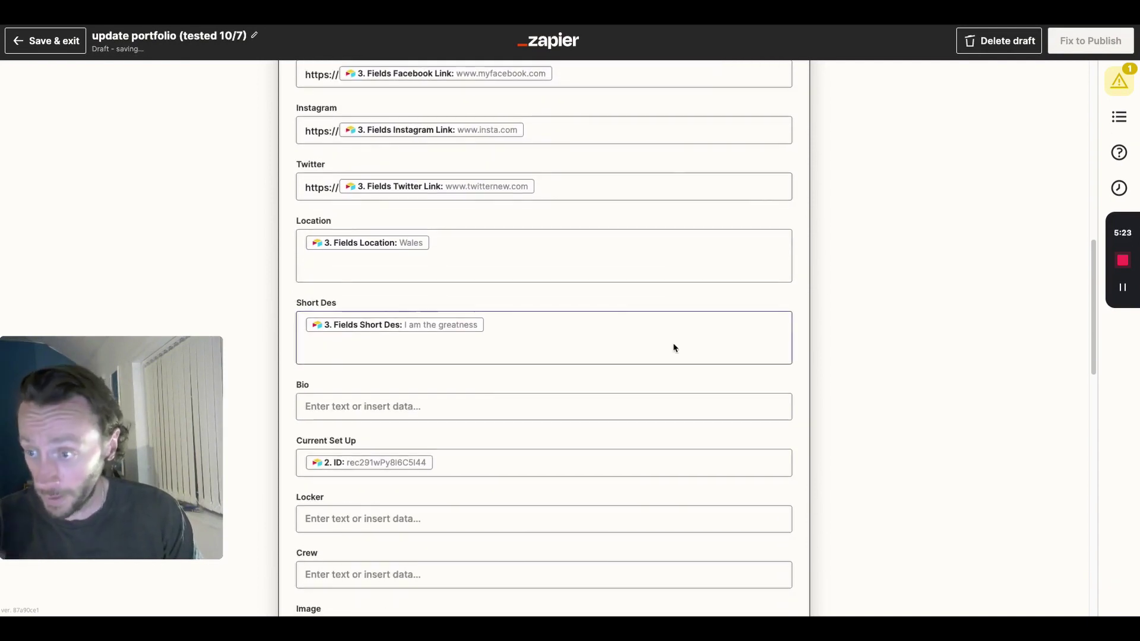
scroll(674, 348, down, 7)
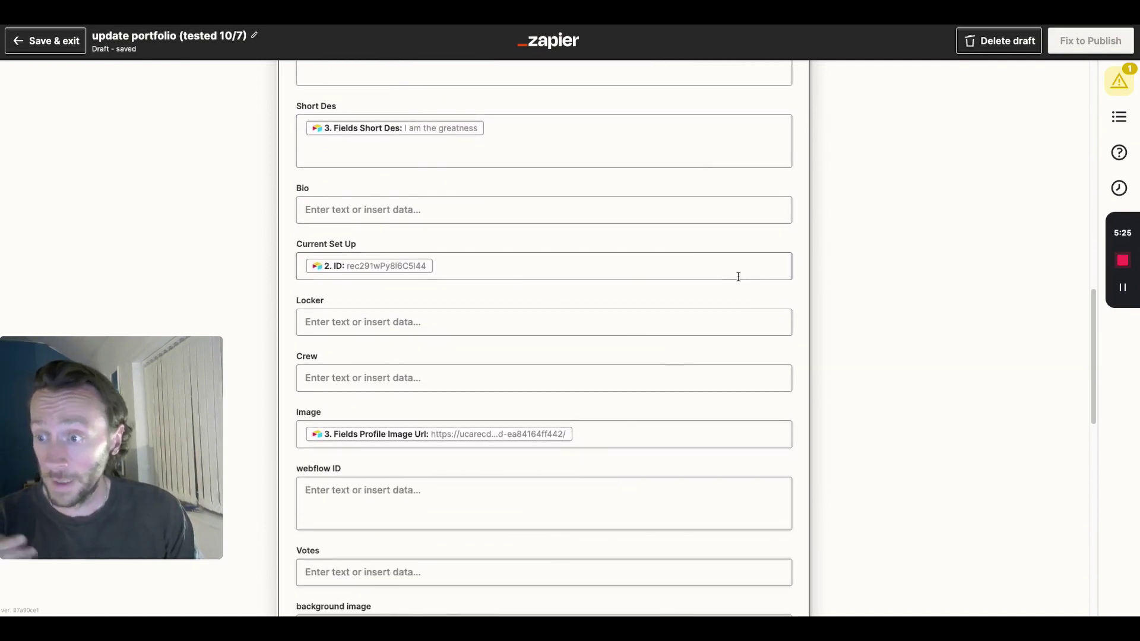
click(720, 269)
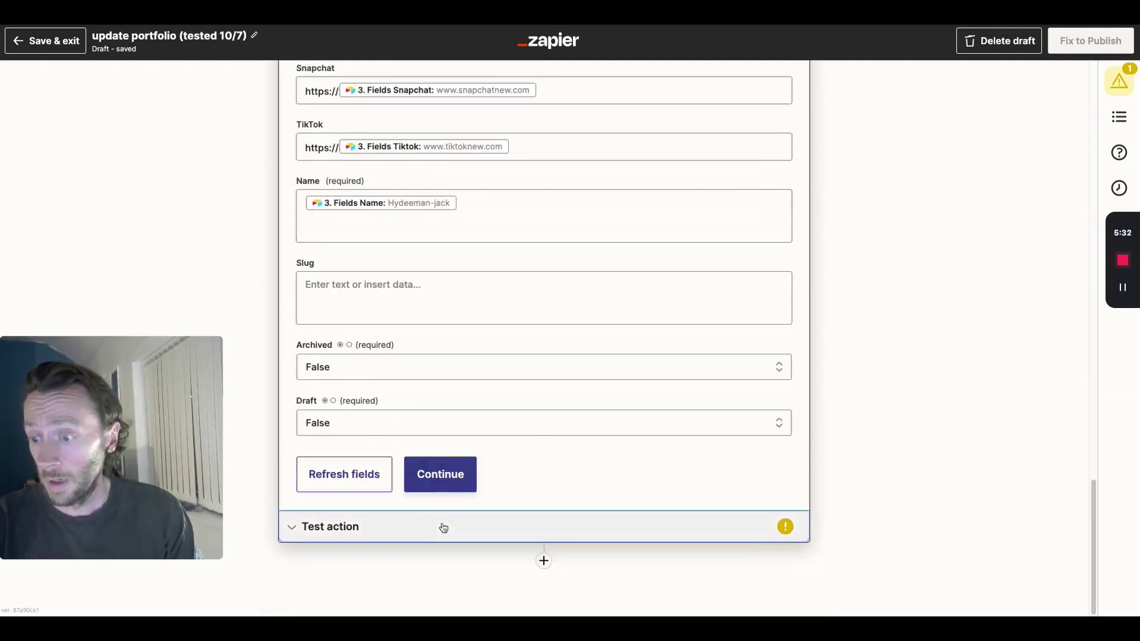
click(444, 528)
click(496, 487)
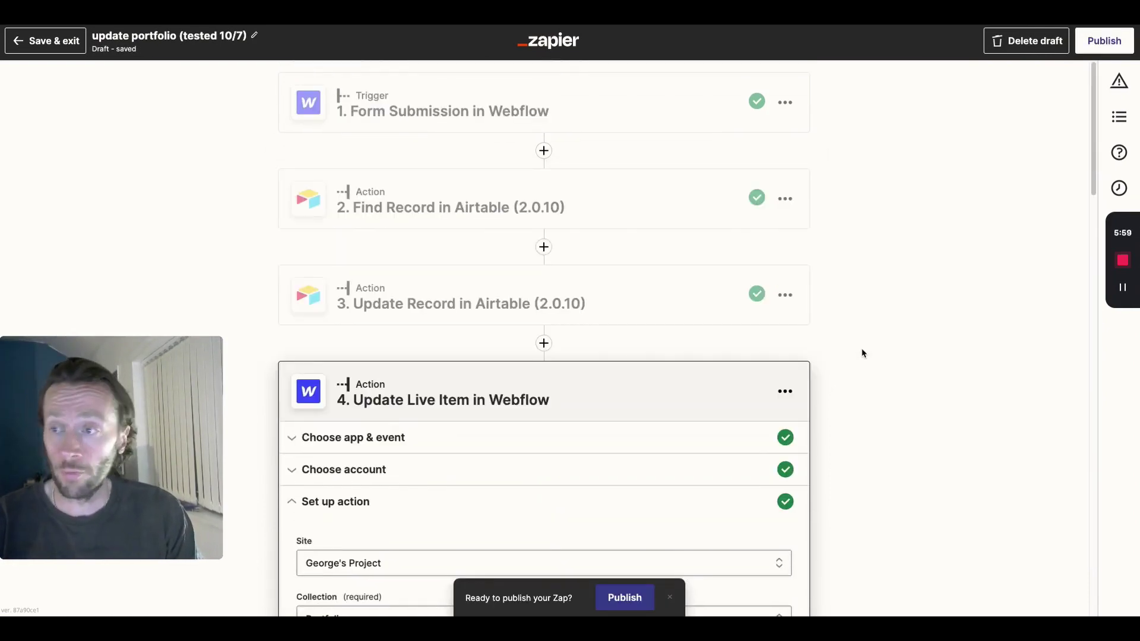
Review the Form Submission trigger's test data and try to load more submissions beyond Submission A and B
click(575, 117)
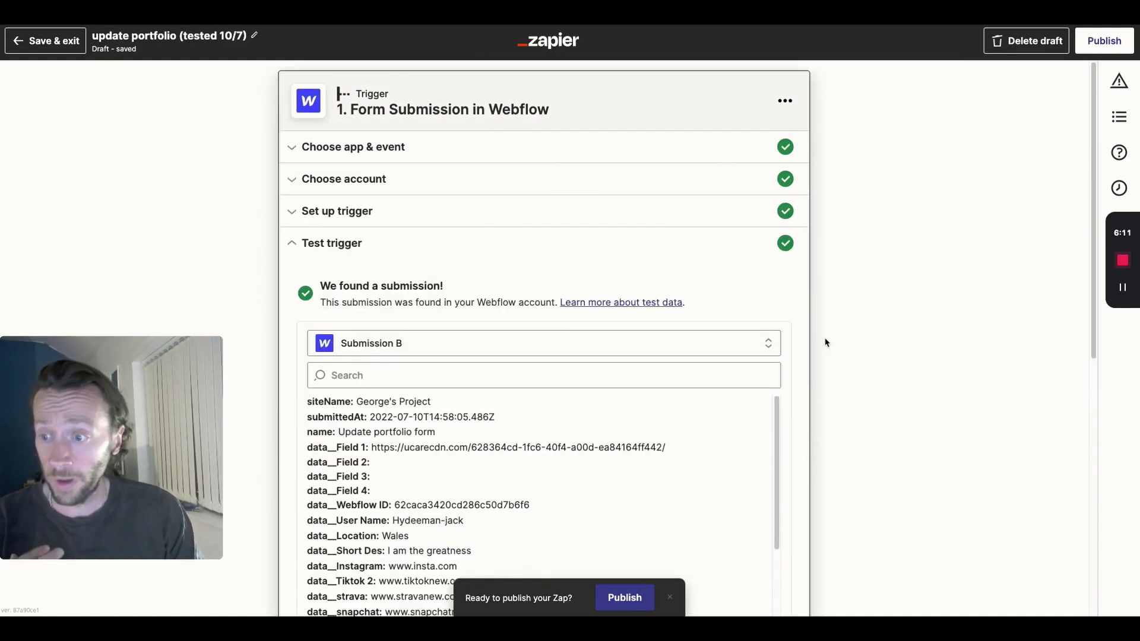
scroll(822, 338, down, 2)
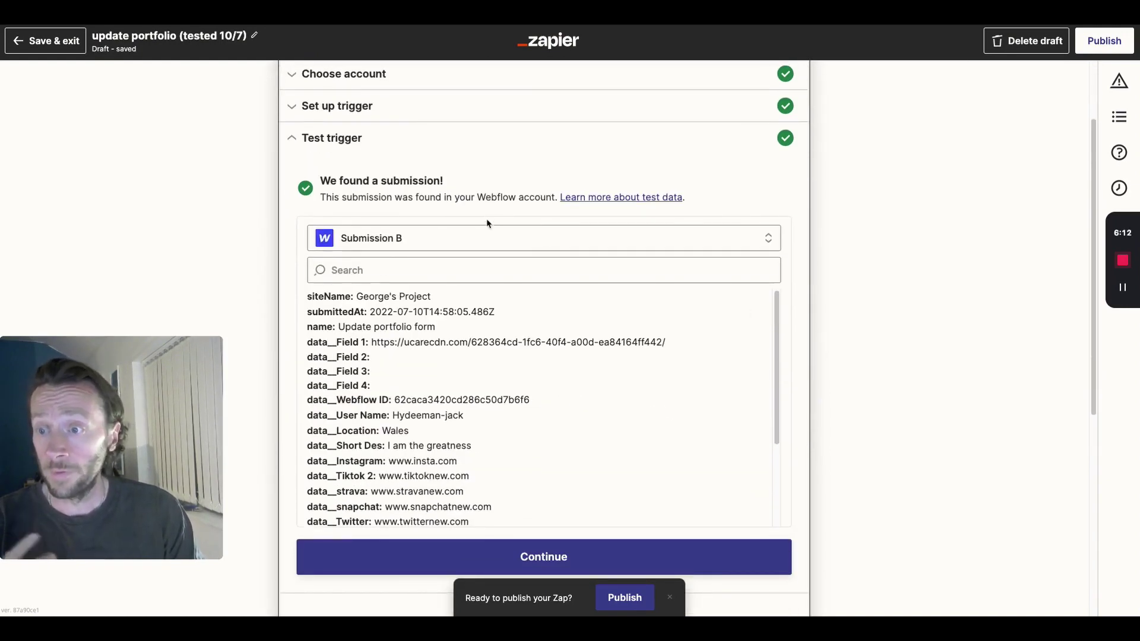
click(489, 244)
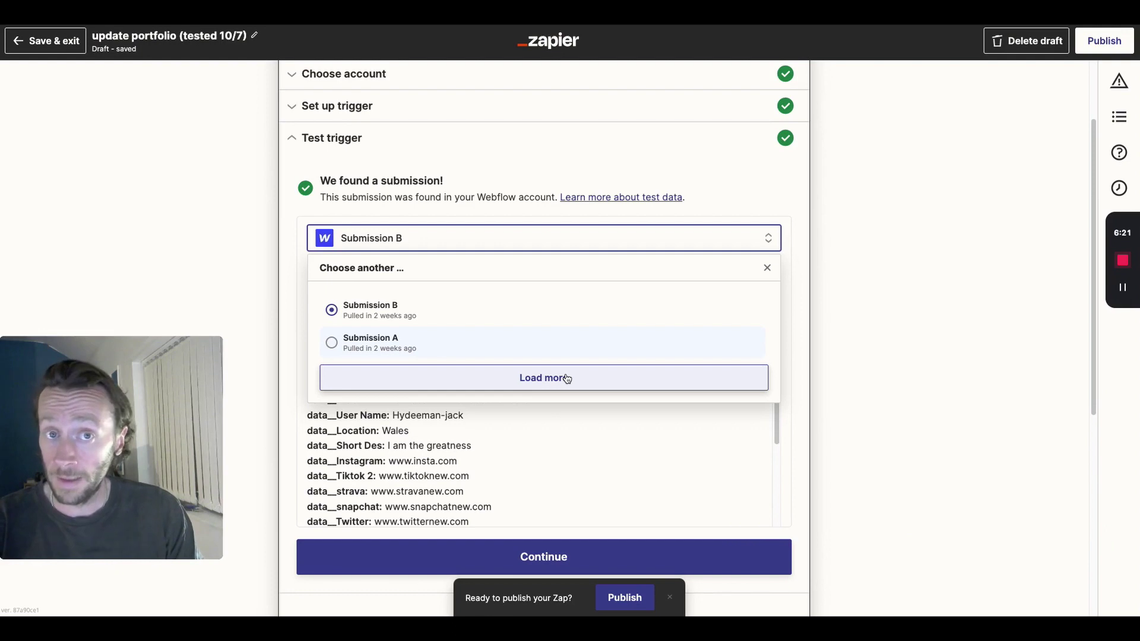
click(567, 378)
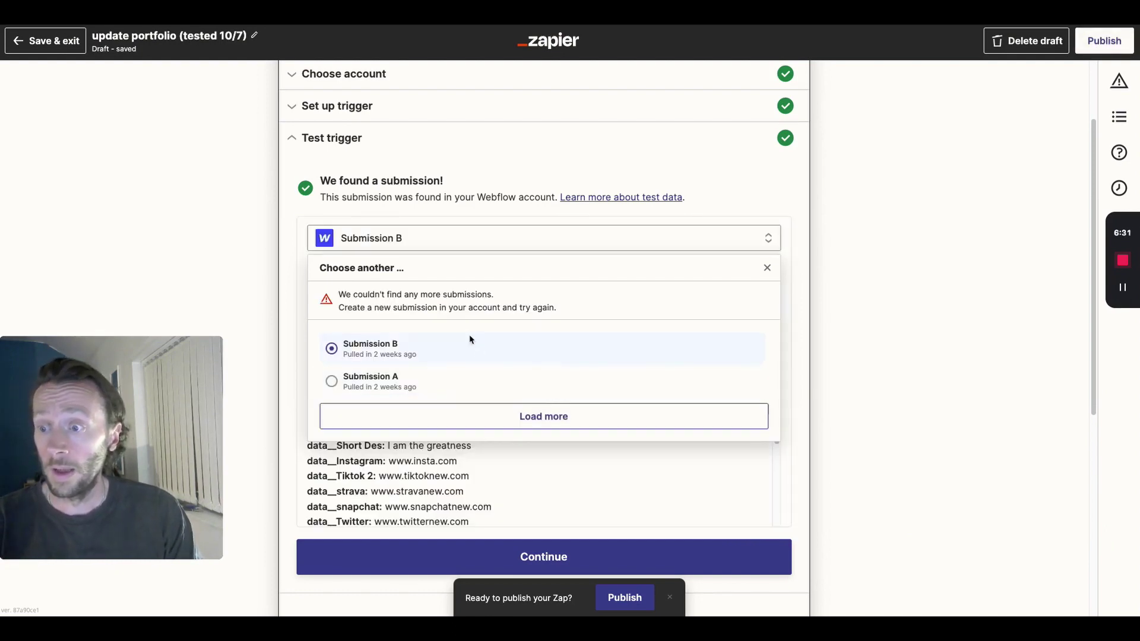
click(955, 321)
Close the Form Submission trigger and rerun the test of the Find Record in Airtable action
scroll(772, 345, down, 6)
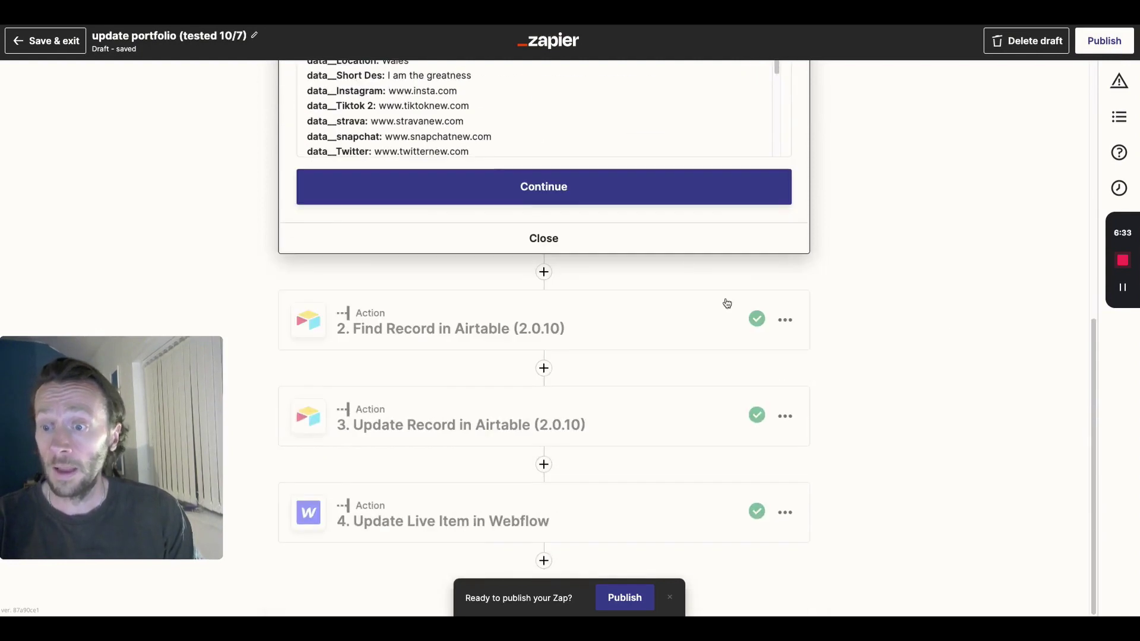
scroll(683, 273, up, 1)
click(614, 314)
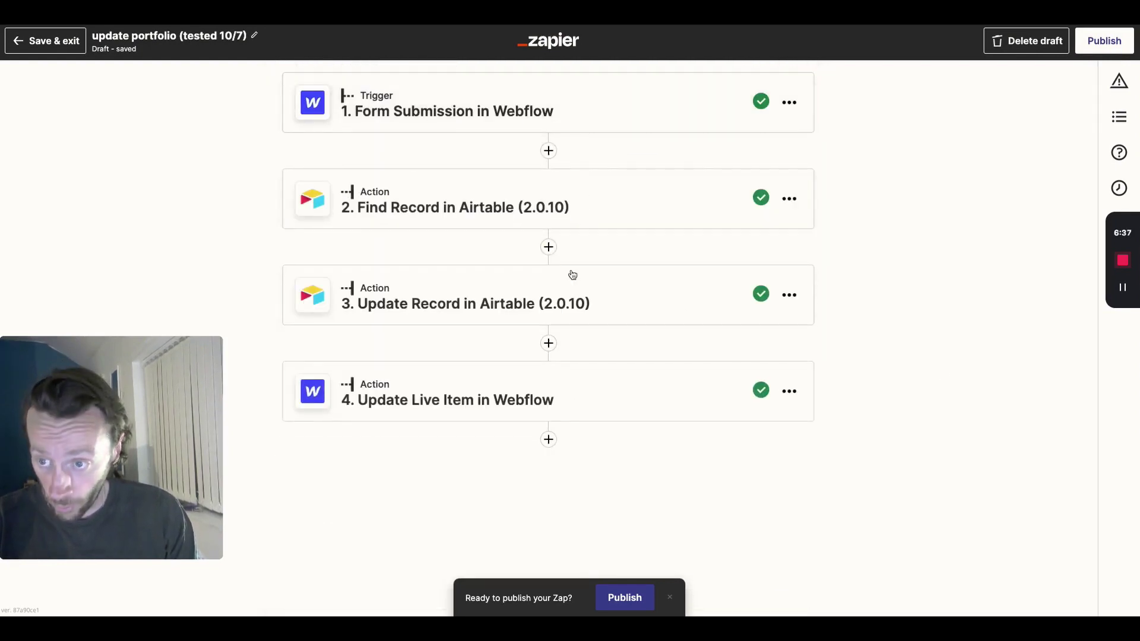
click(525, 202)
scroll(636, 382, down, 4)
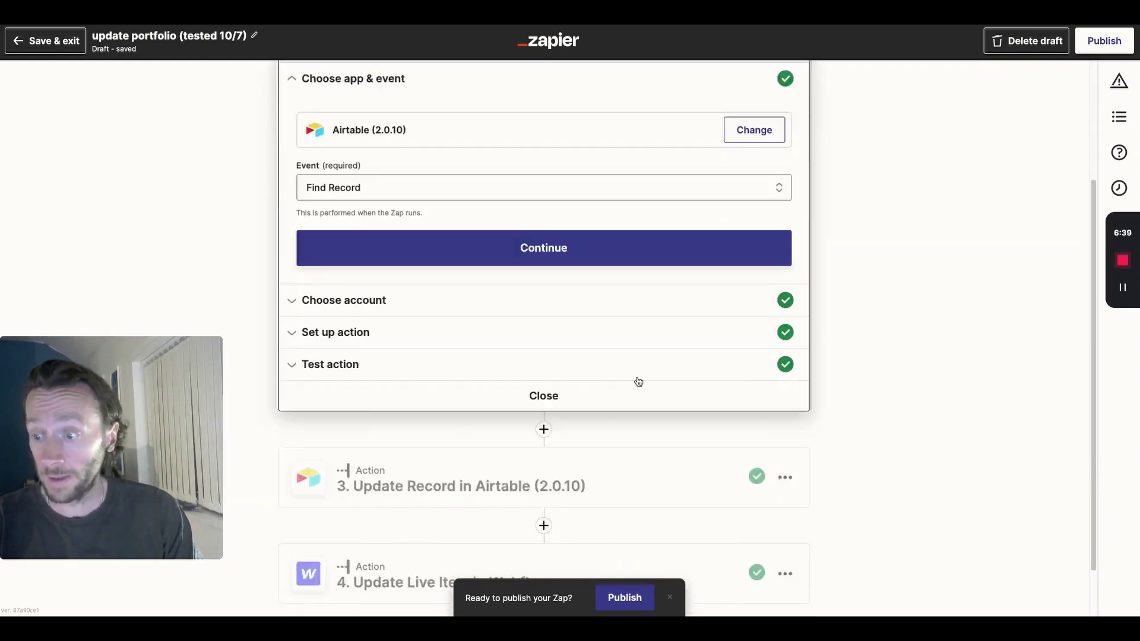
click(466, 320)
click(368, 566)
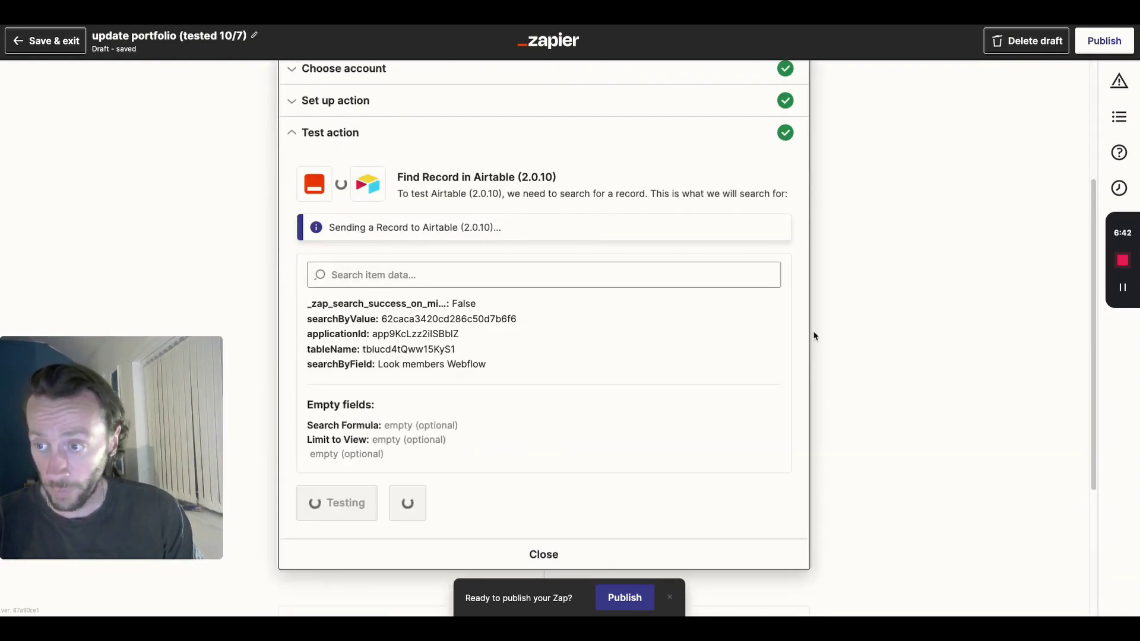
Close the Find Record step and review the test data of the Update Live Item in Webflow action
scroll(774, 353, down, 2)
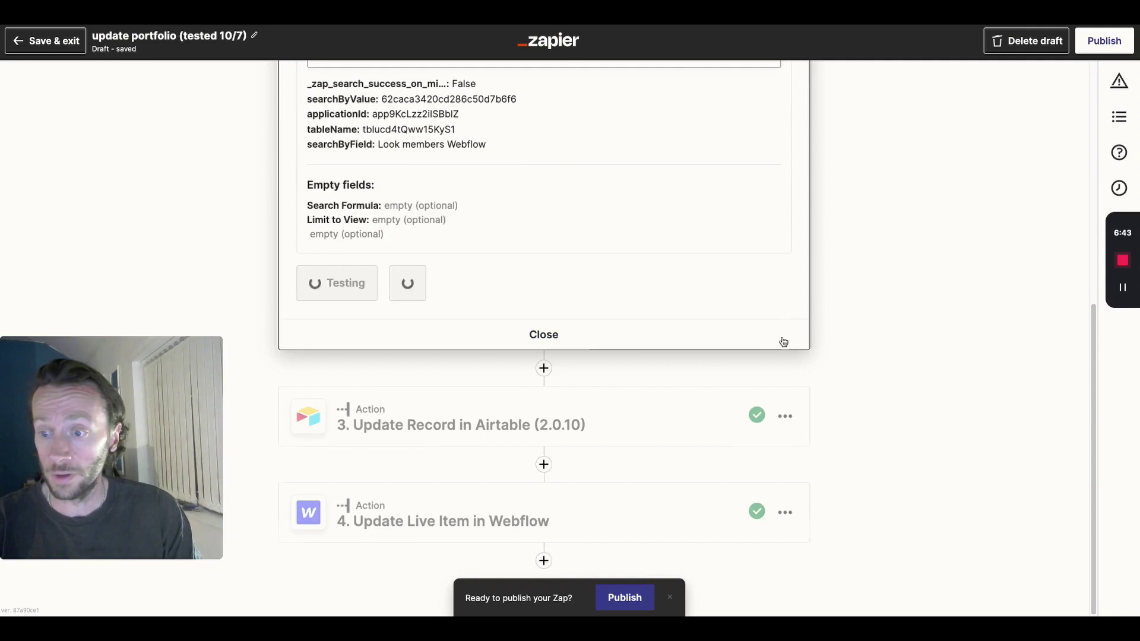
click(578, 334)
click(513, 410)
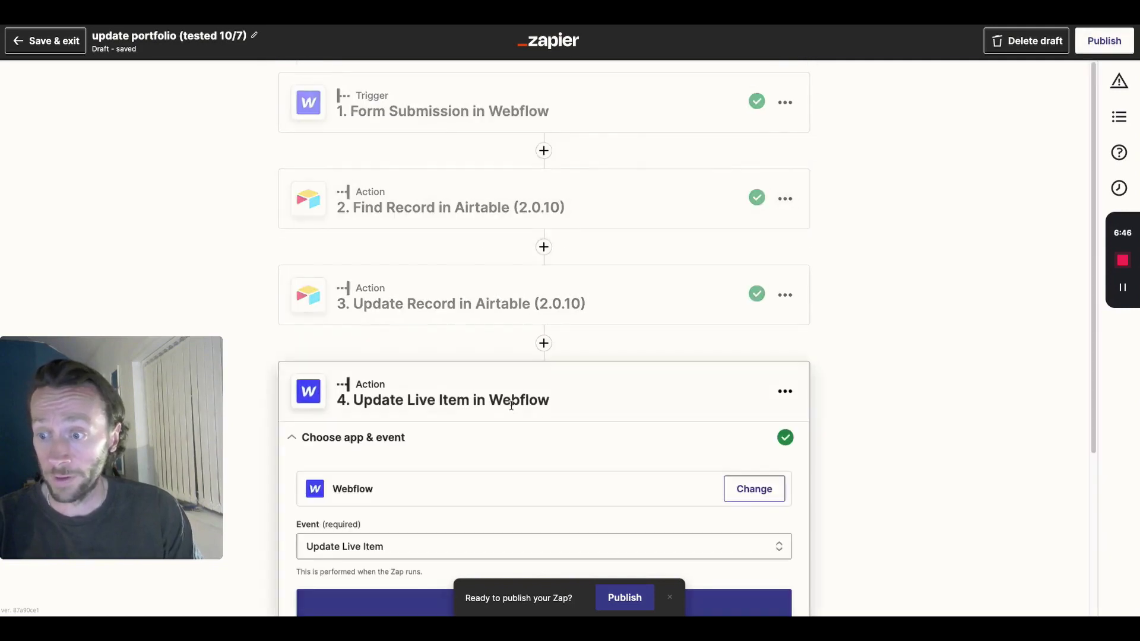
click(639, 505)
scroll(751, 367, up, 10)
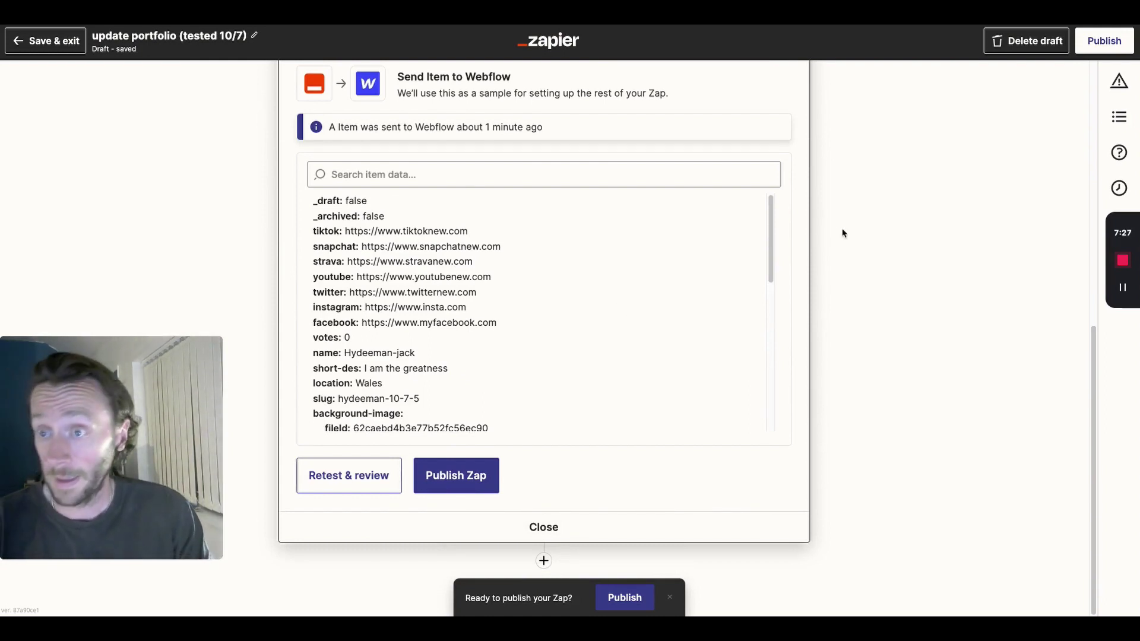
scroll(840, 232, up, 8)
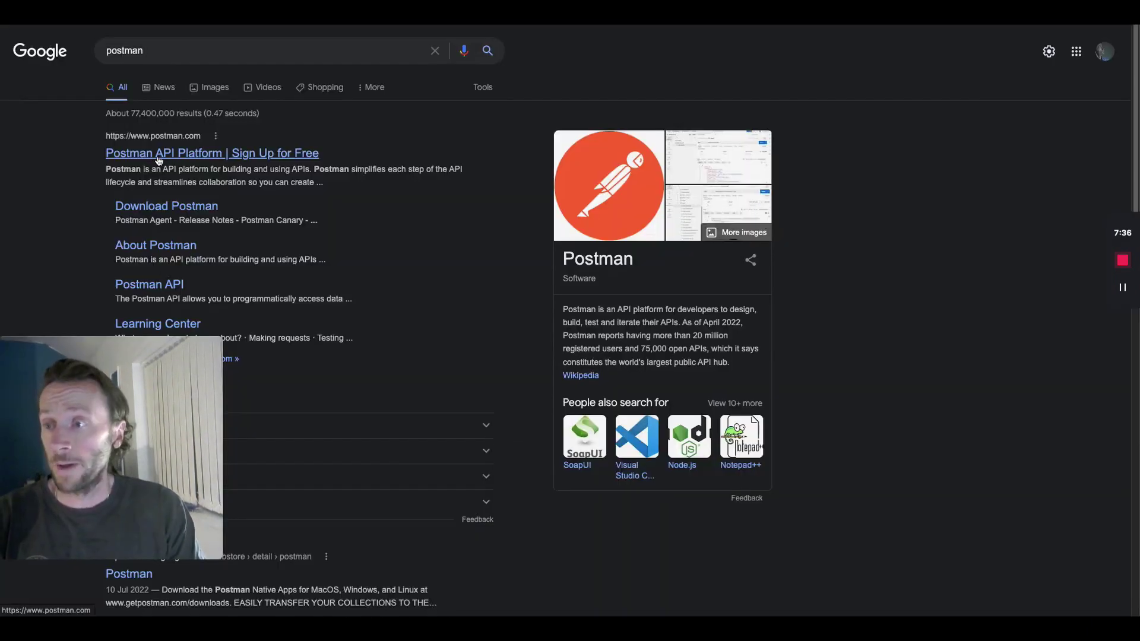
Open the Postman API Platform website from the Google search results
click(237, 150)
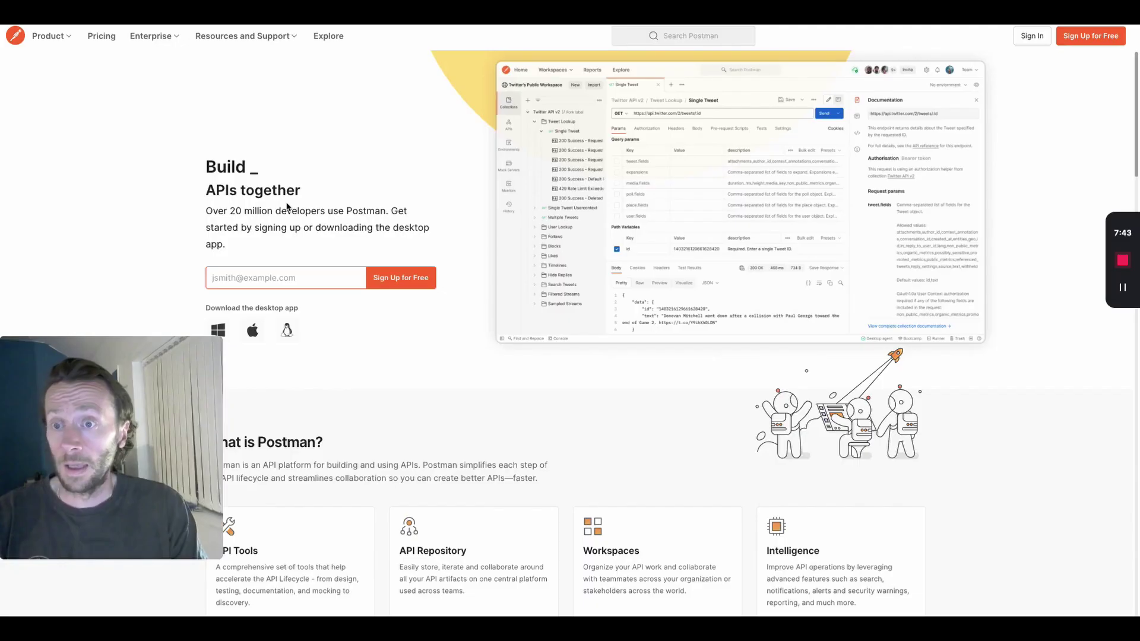